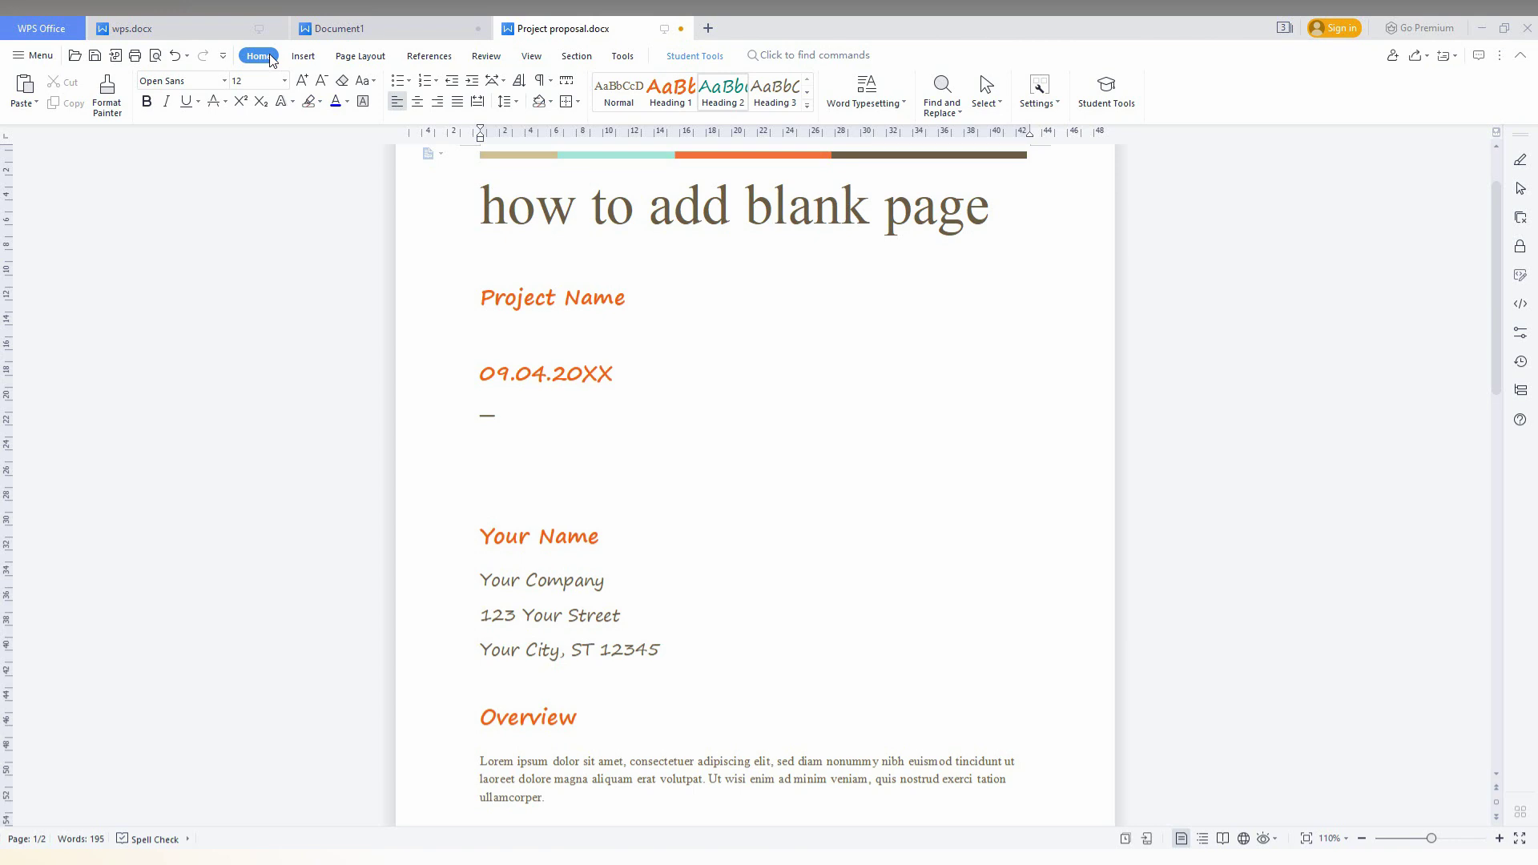
Insert the purple TECH MADE ME UNIQUE image, shrink it to 2.69 in, and place it below the date.
left_click(301, 56)
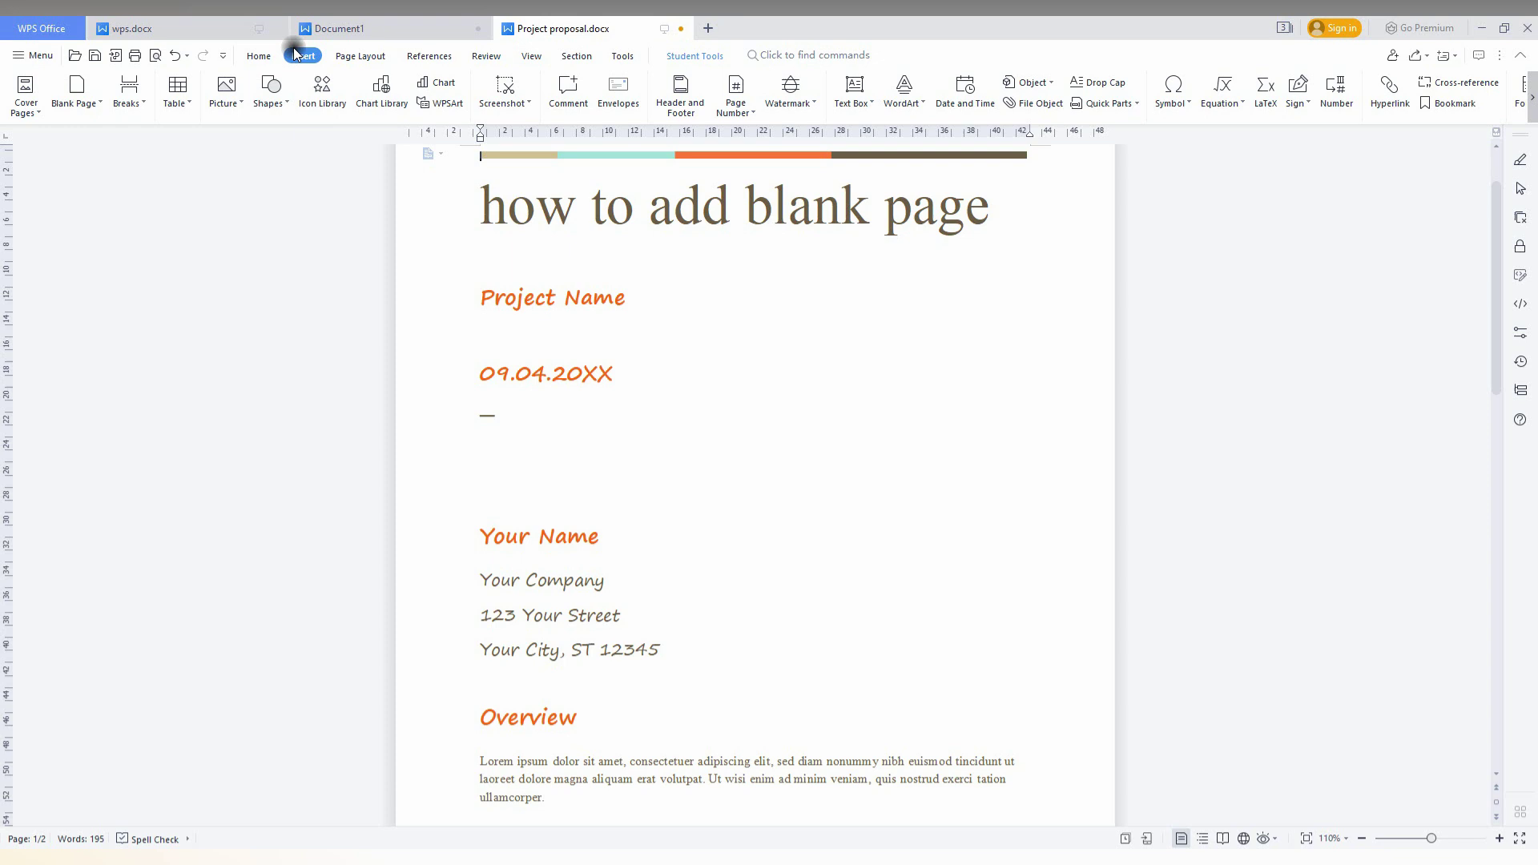
left_click(245, 89)
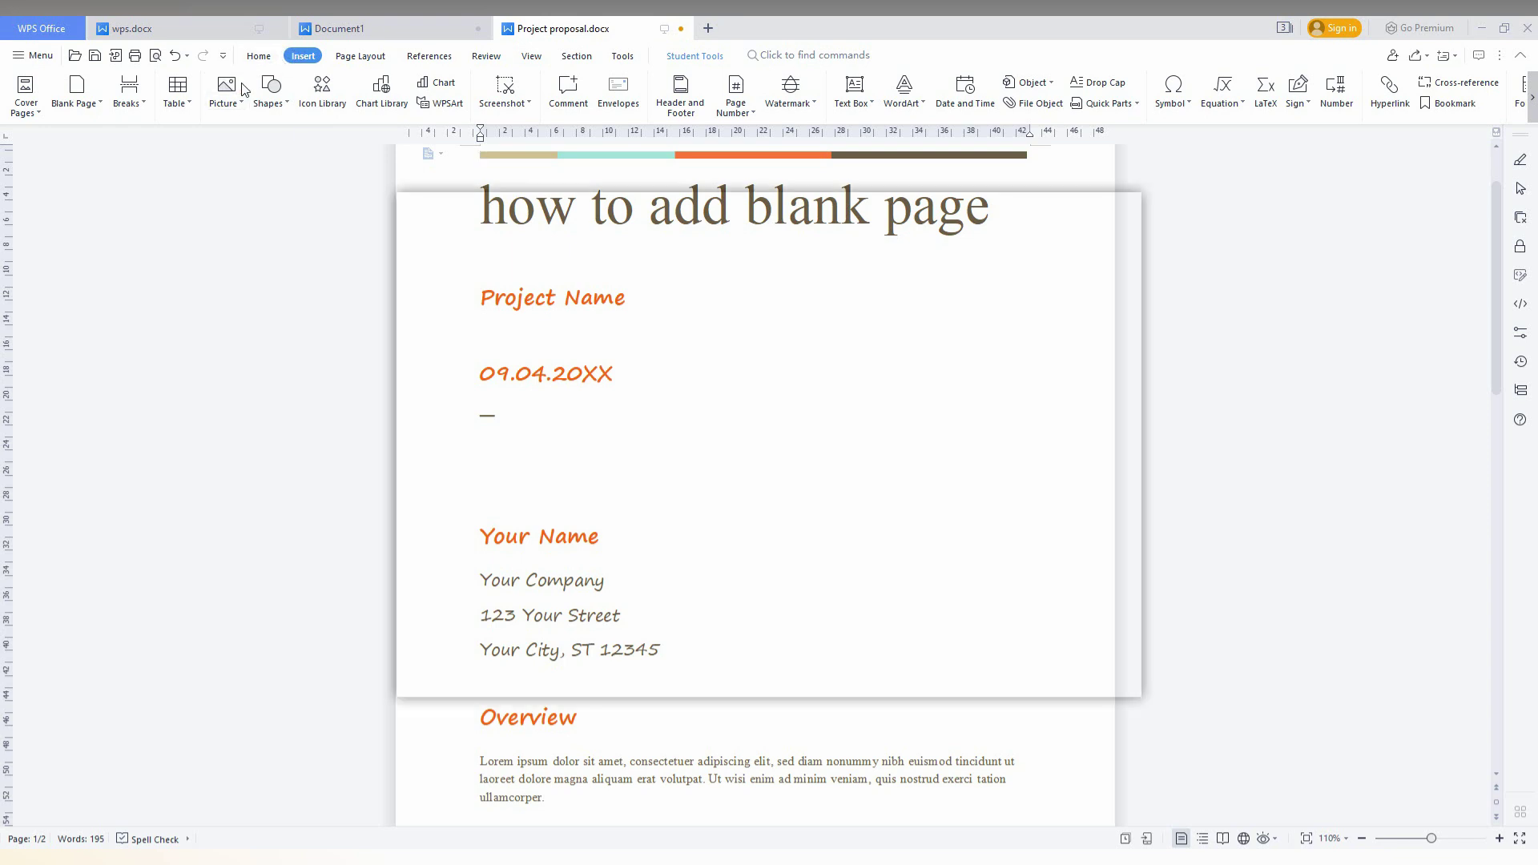
double_click(918, 302)
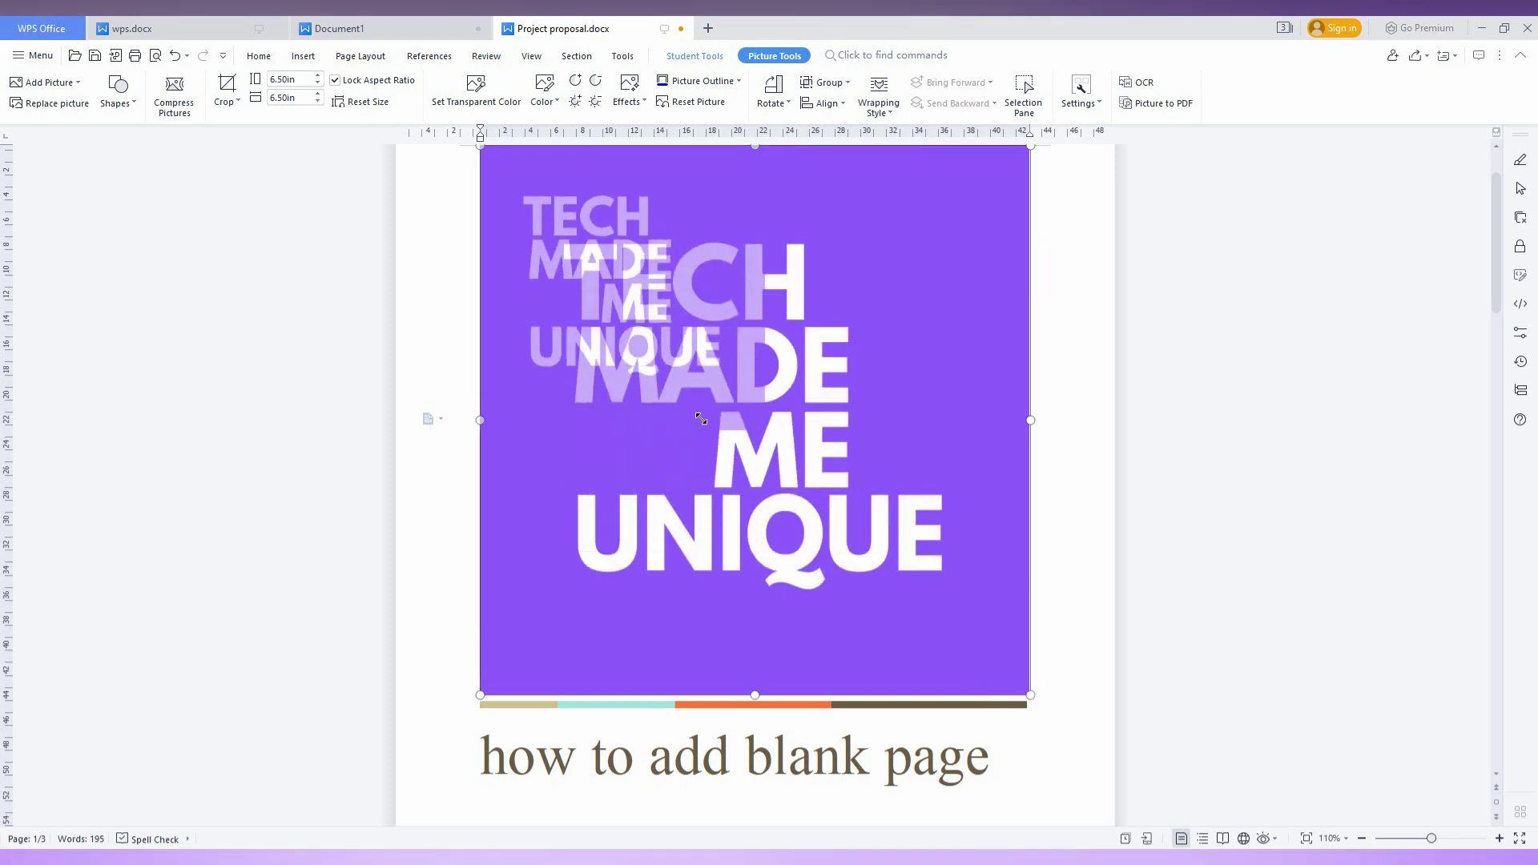
left_click_drag(1030, 693, 650, 374)
scroll(752, 388, "down", 3)
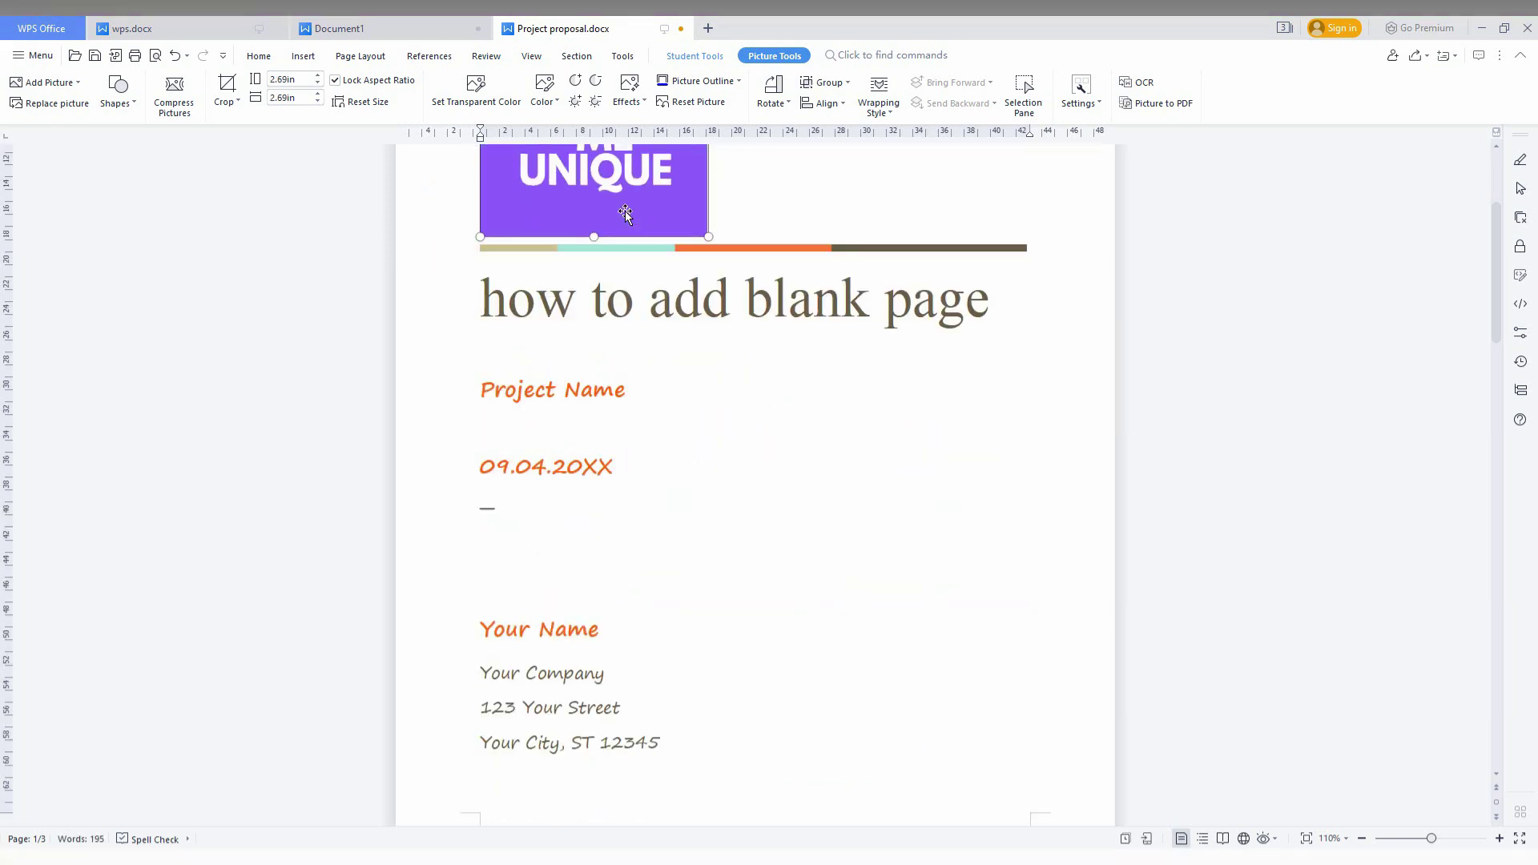
left_click_drag(625, 214, 681, 476)
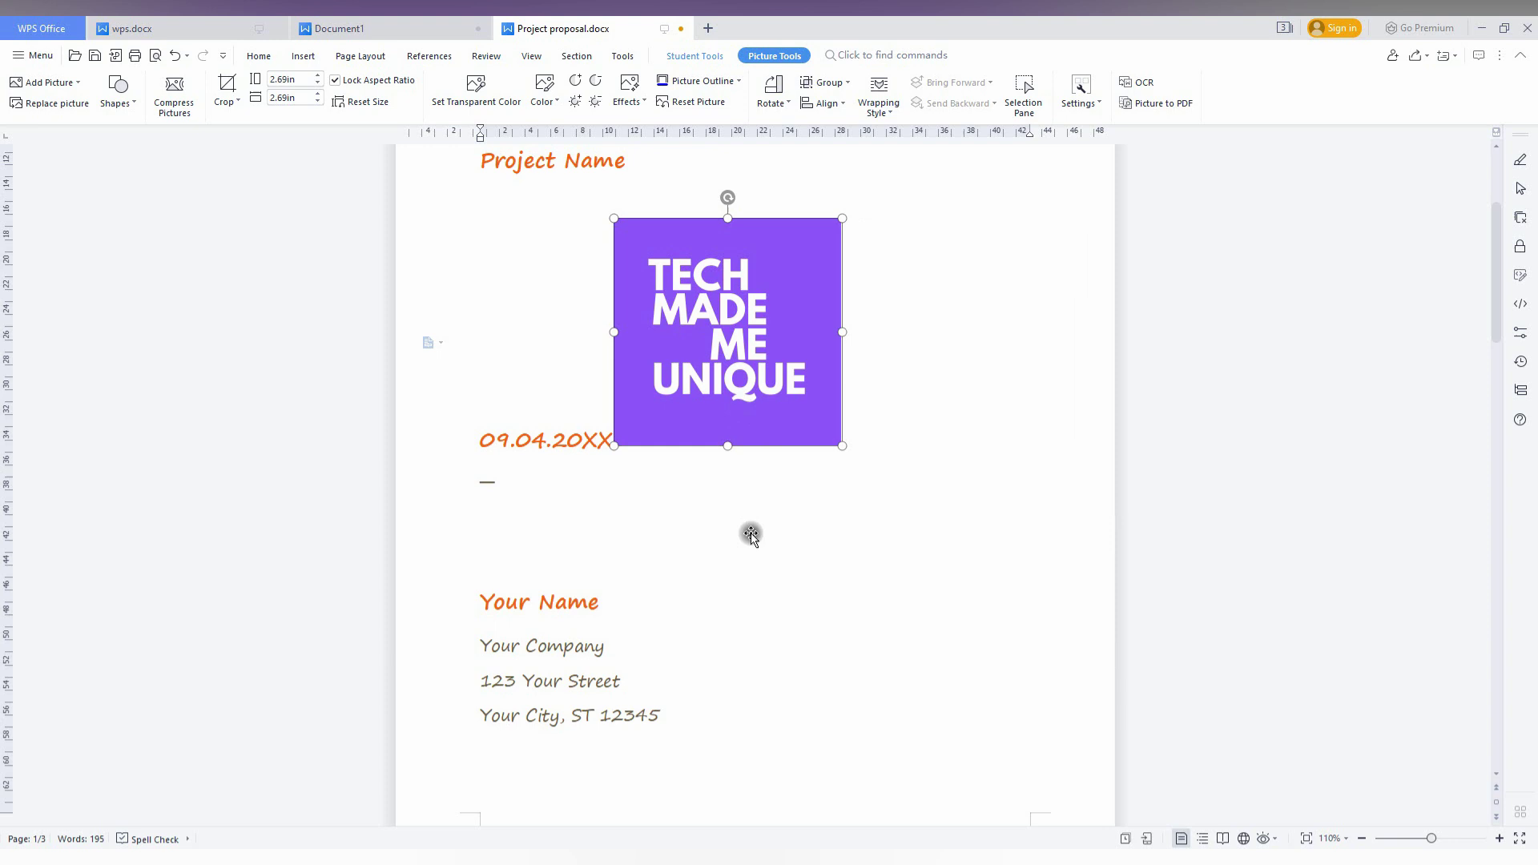
left_click_drag(637, 389, 517, 437)
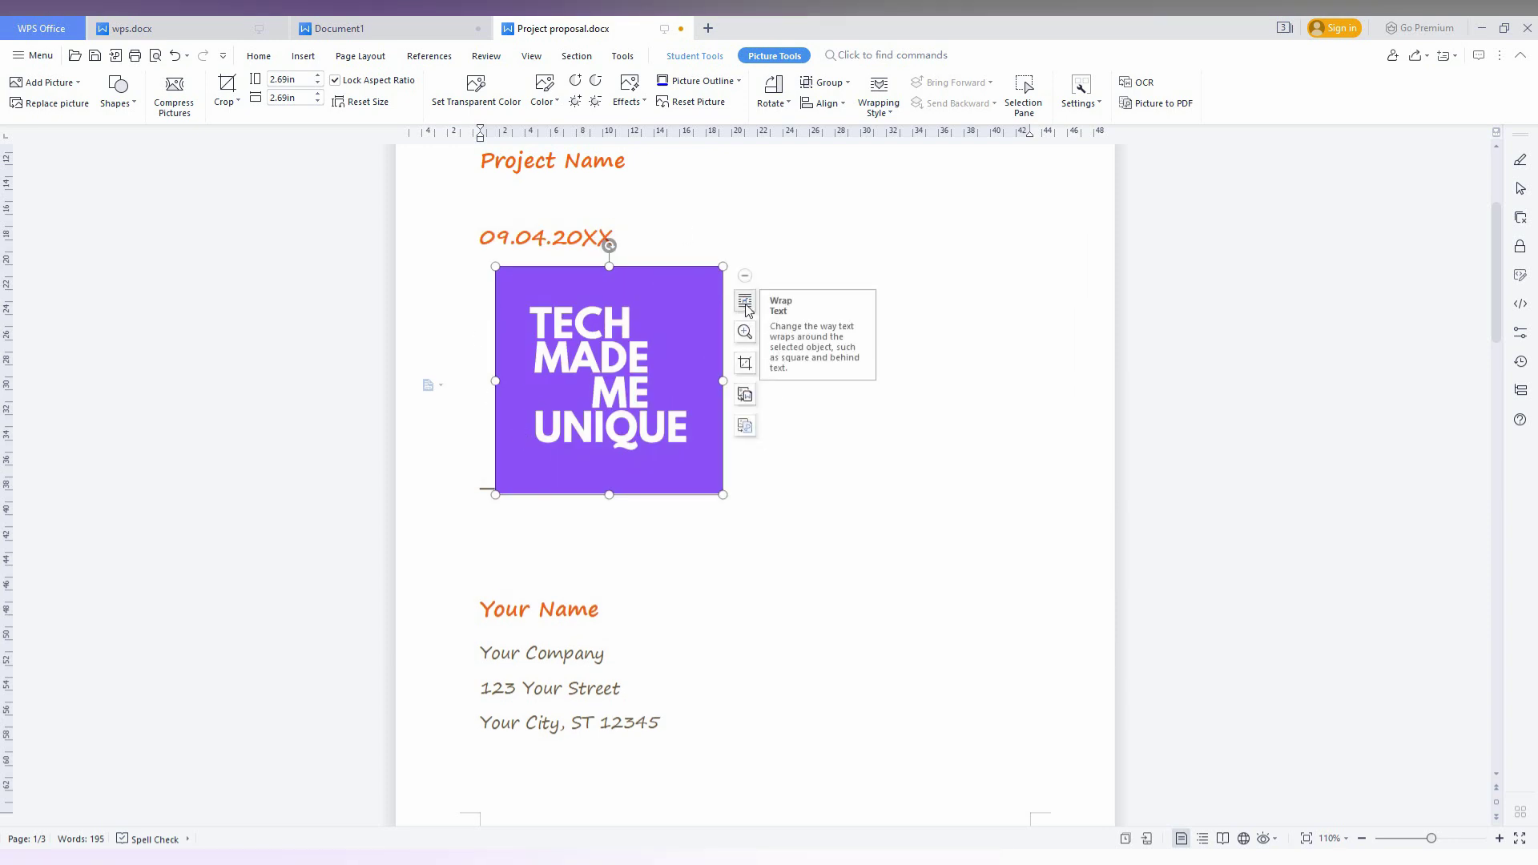
Set the picture's text wrapping to Square, then Tight, so the address lines flow beside it.
left_click(745, 305)
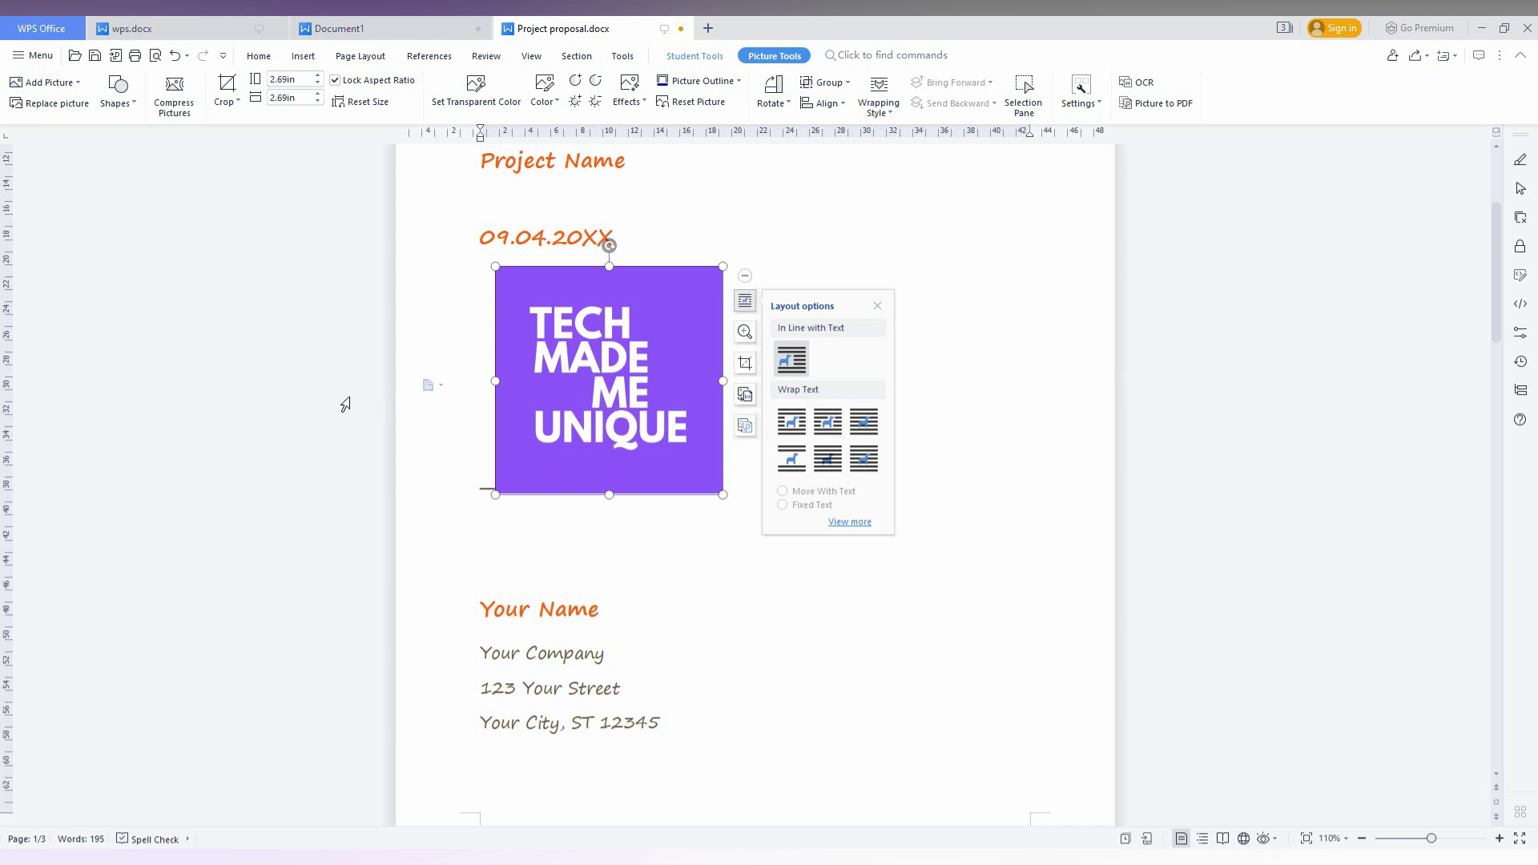
left_click(800, 421)
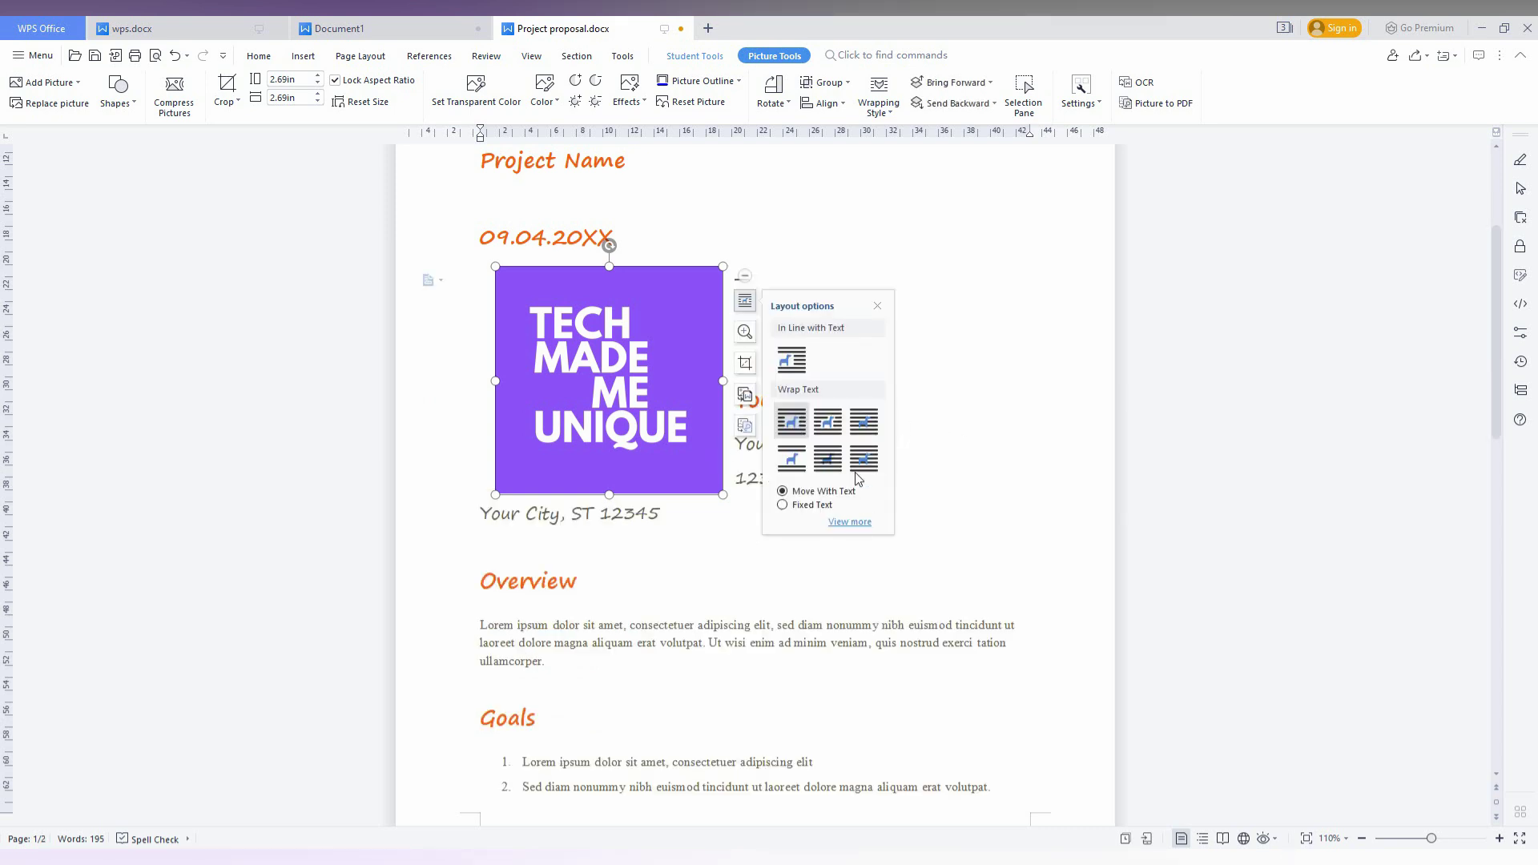
left_click(826, 427)
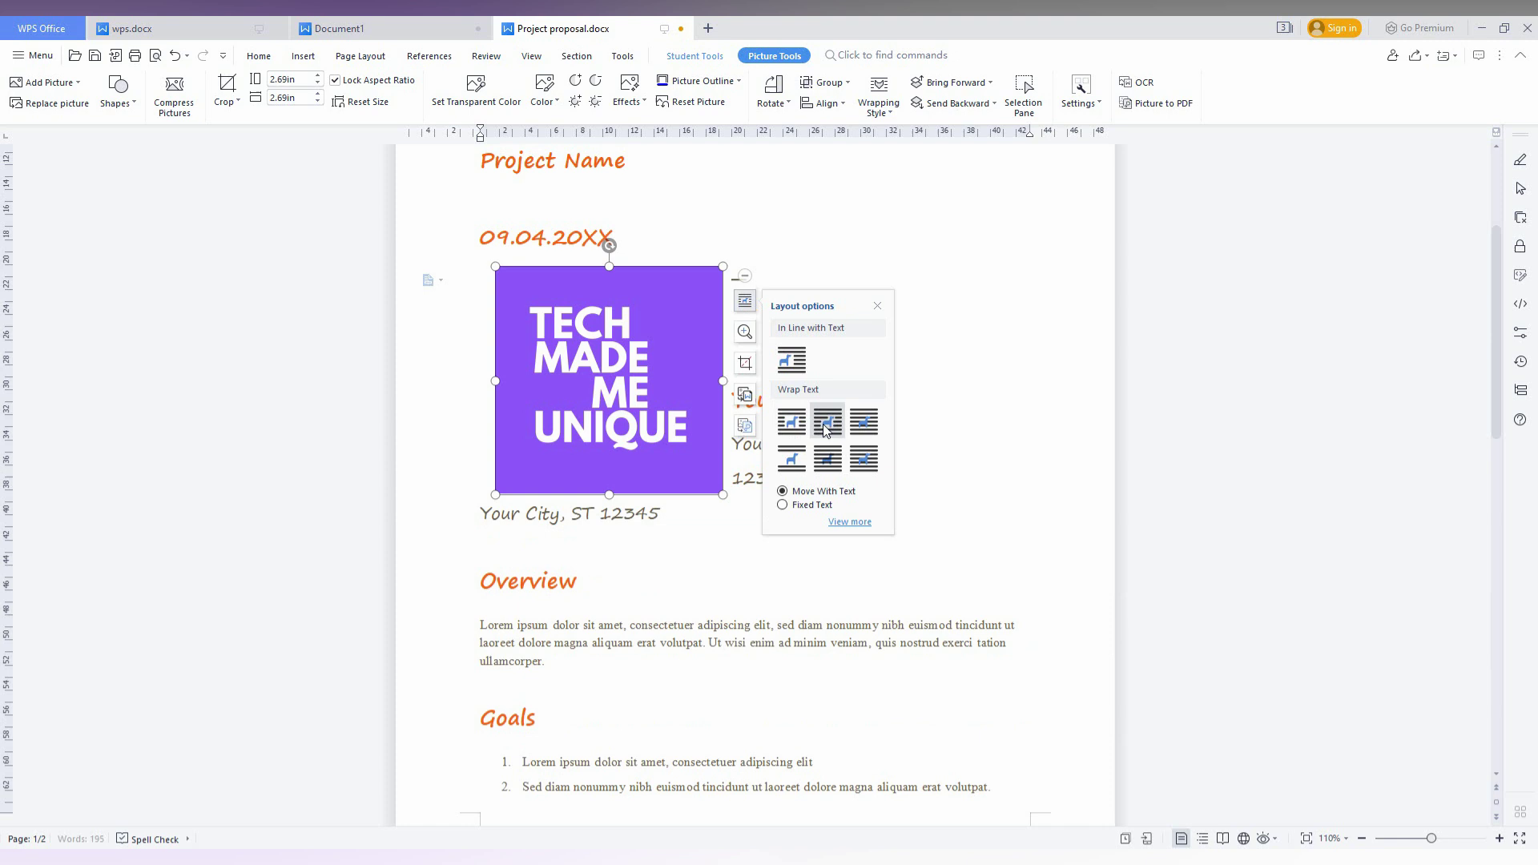
Reselect the picture and apply Square text wrapping to it.
left_click(866, 422)
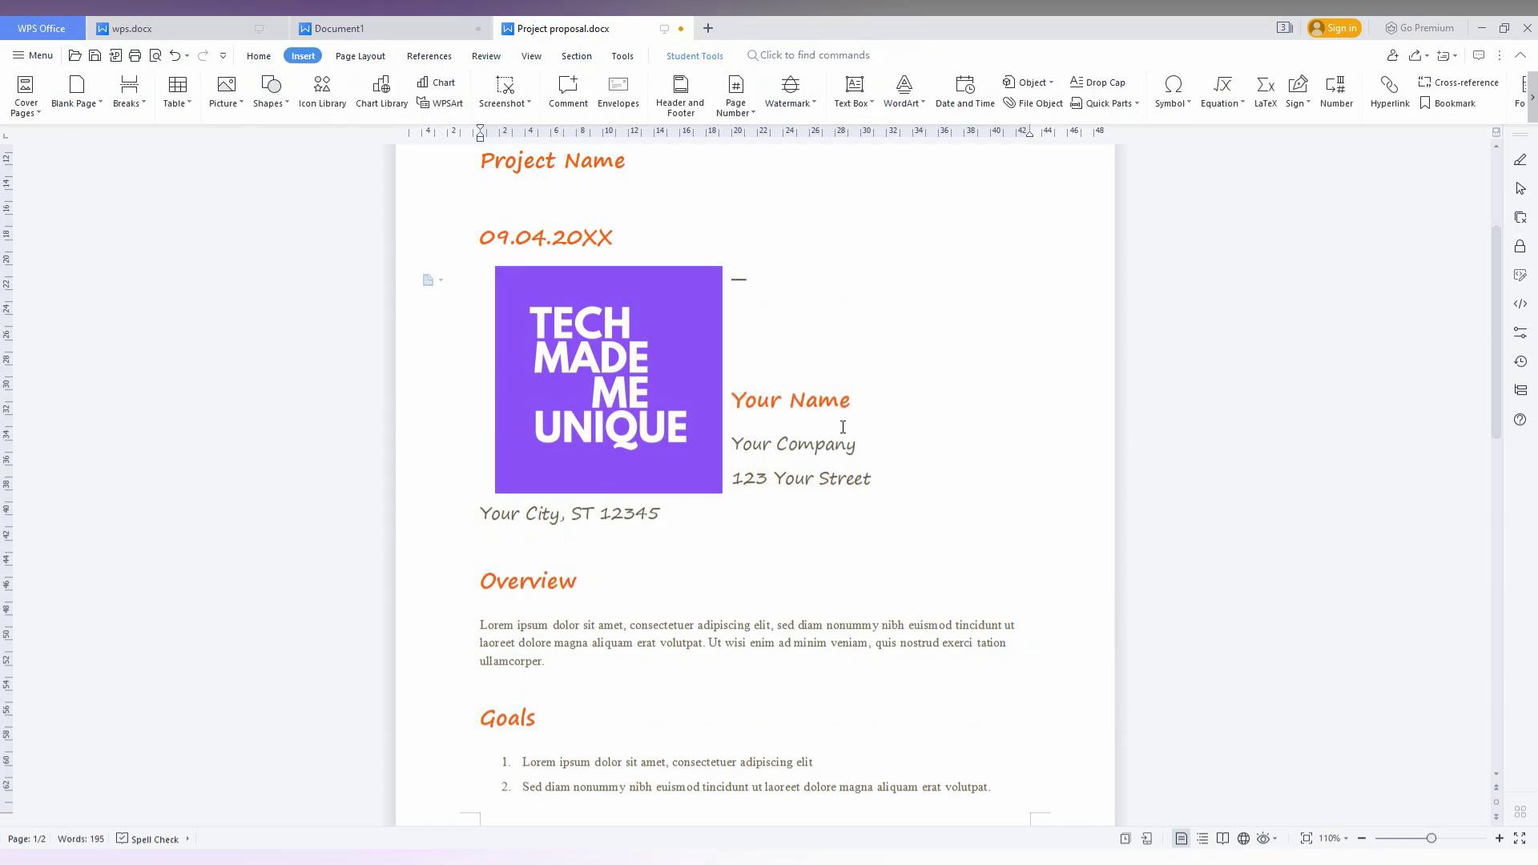
left_click(697, 410)
left_click(746, 300)
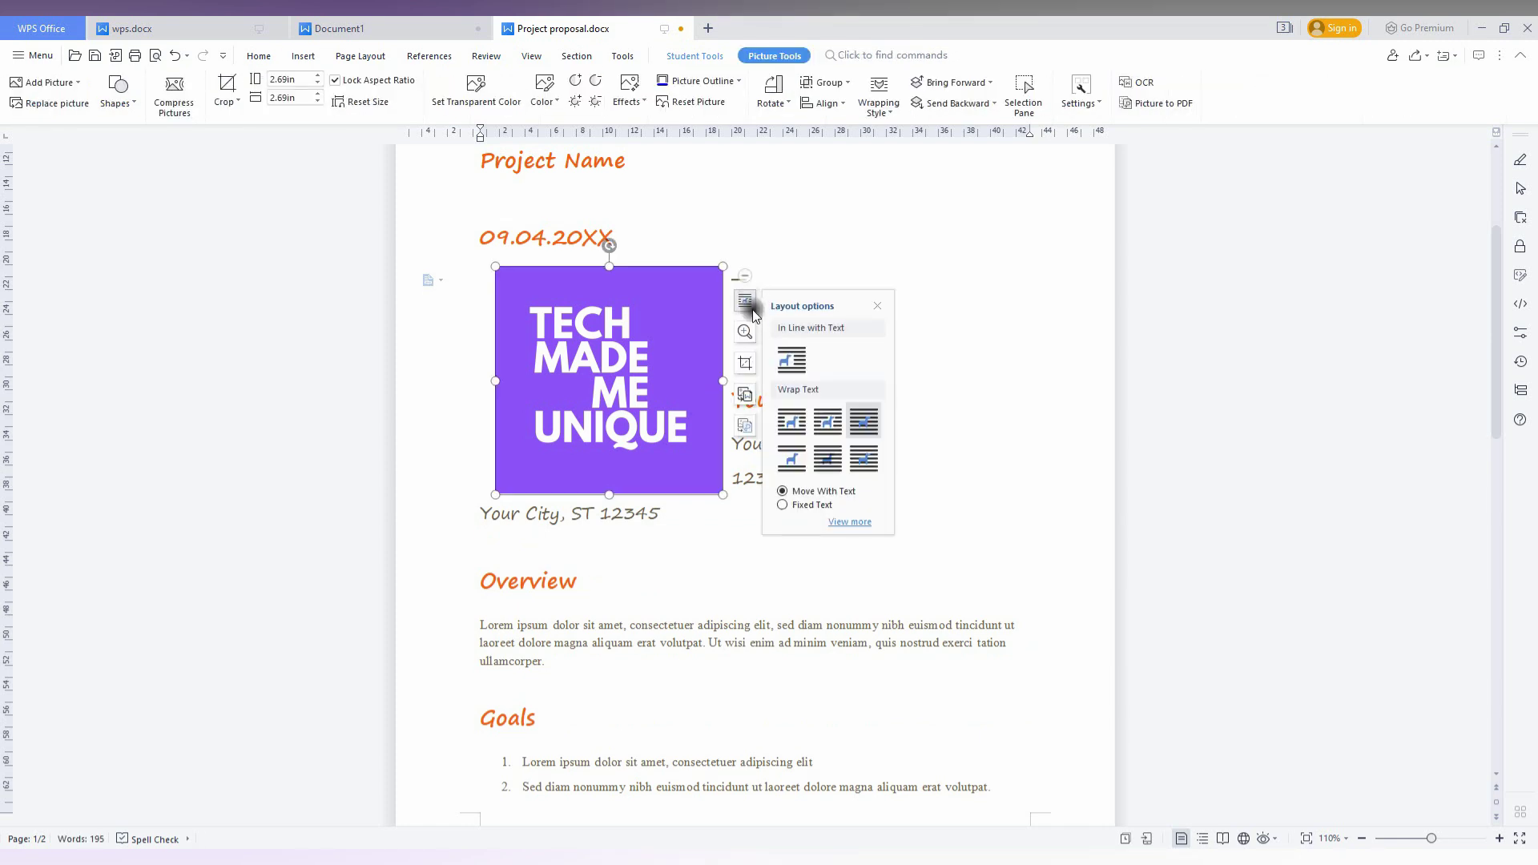
left_click(789, 427)
Drag the picture through the pages to sit beside Project Name and the date.
left_click_drag(682, 428, 721, 745)
scroll(537, 466, "down", 3)
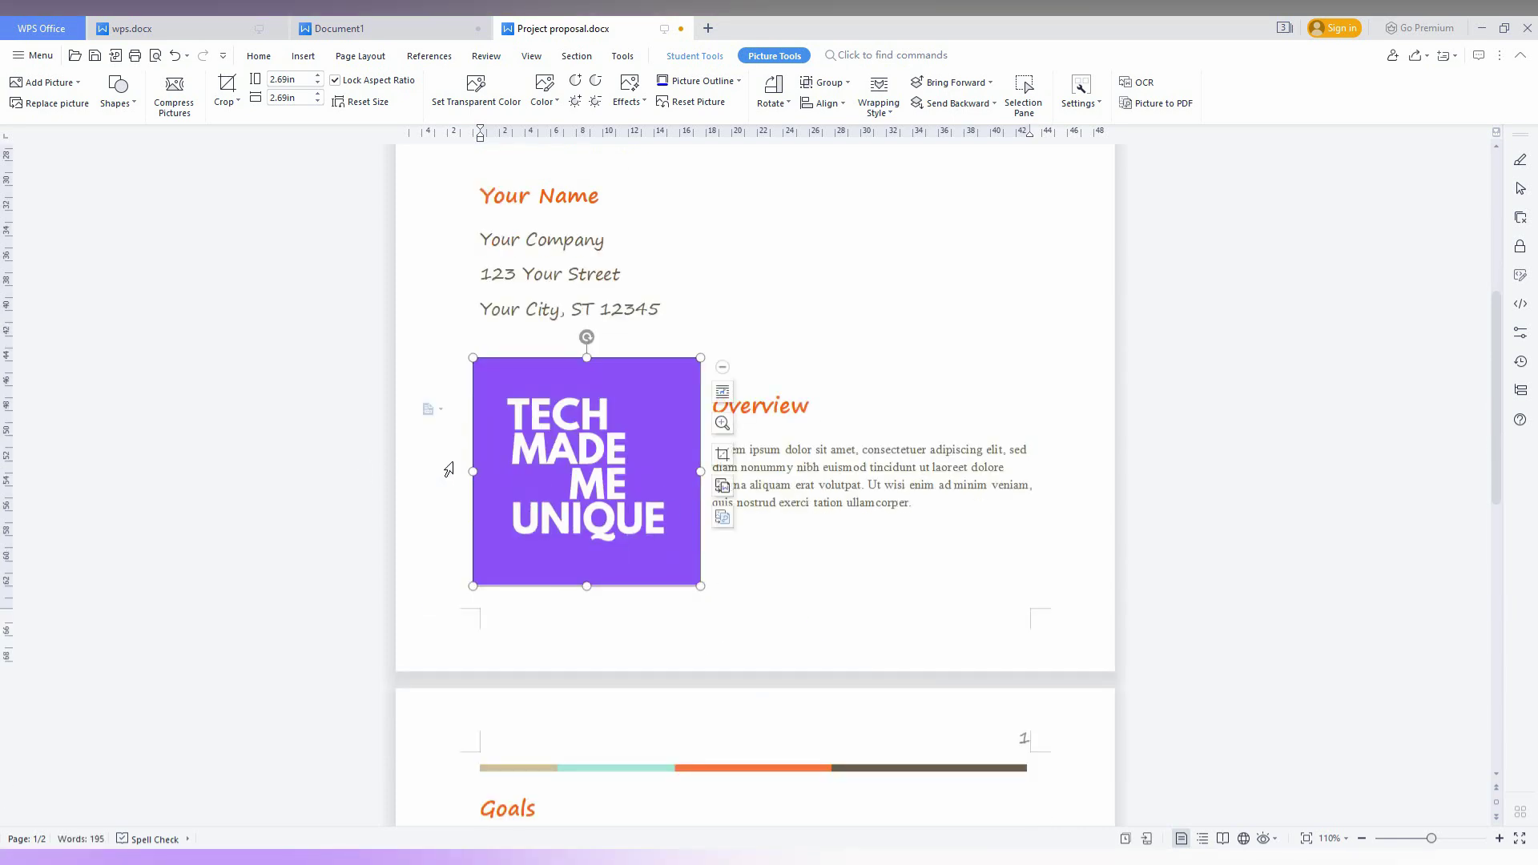
mouse_move(587, 469)
left_mouse_down()
mouse_move(878, 637)
mouse_move(649, 770)
left_mouse_up()
scroll(644, 763, "down", 3)
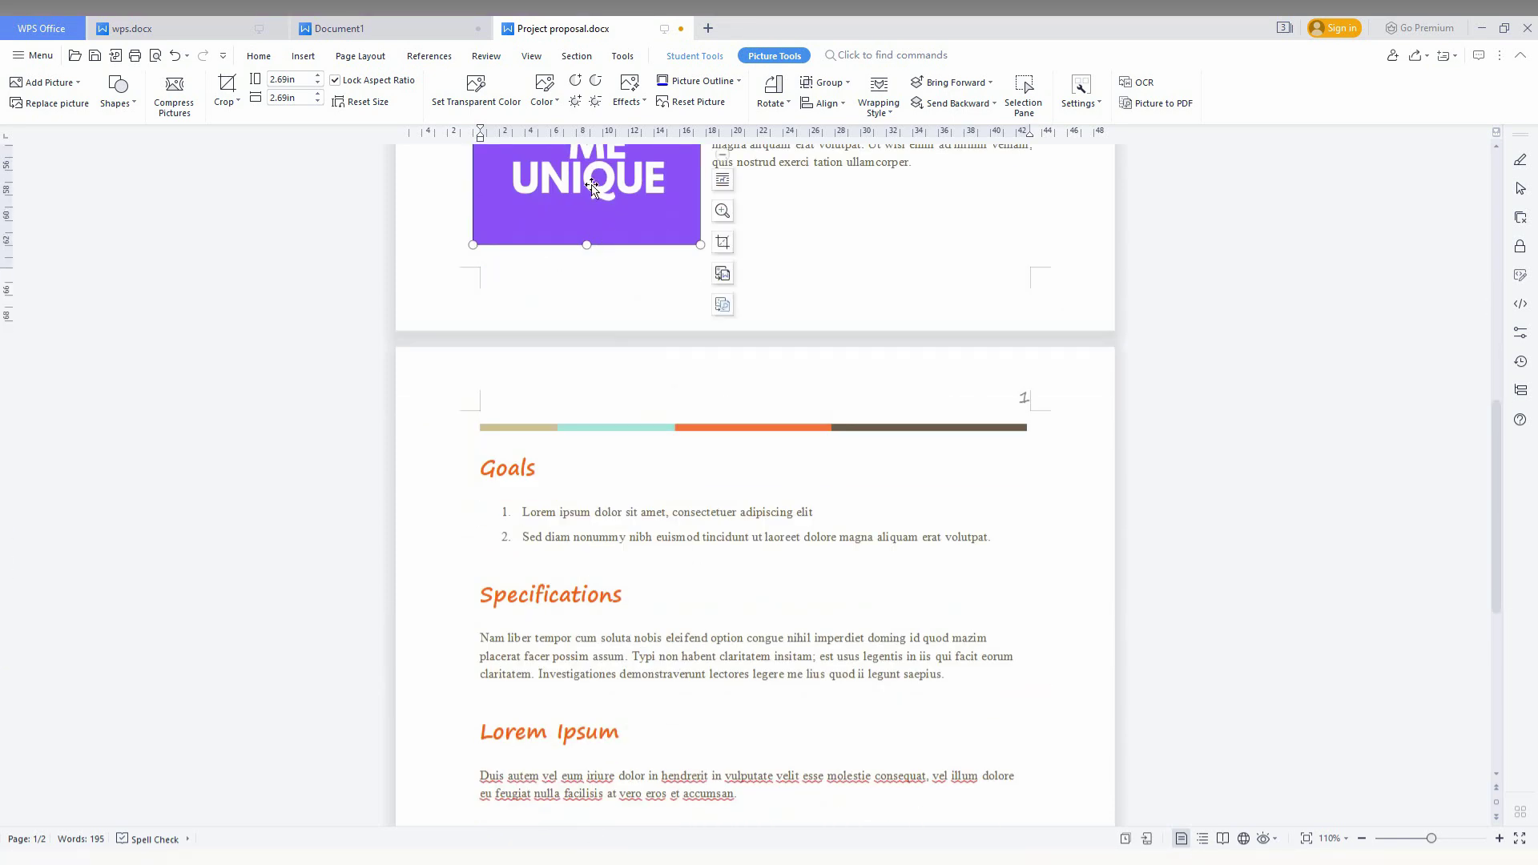
left_click_drag(590, 186, 557, 650)
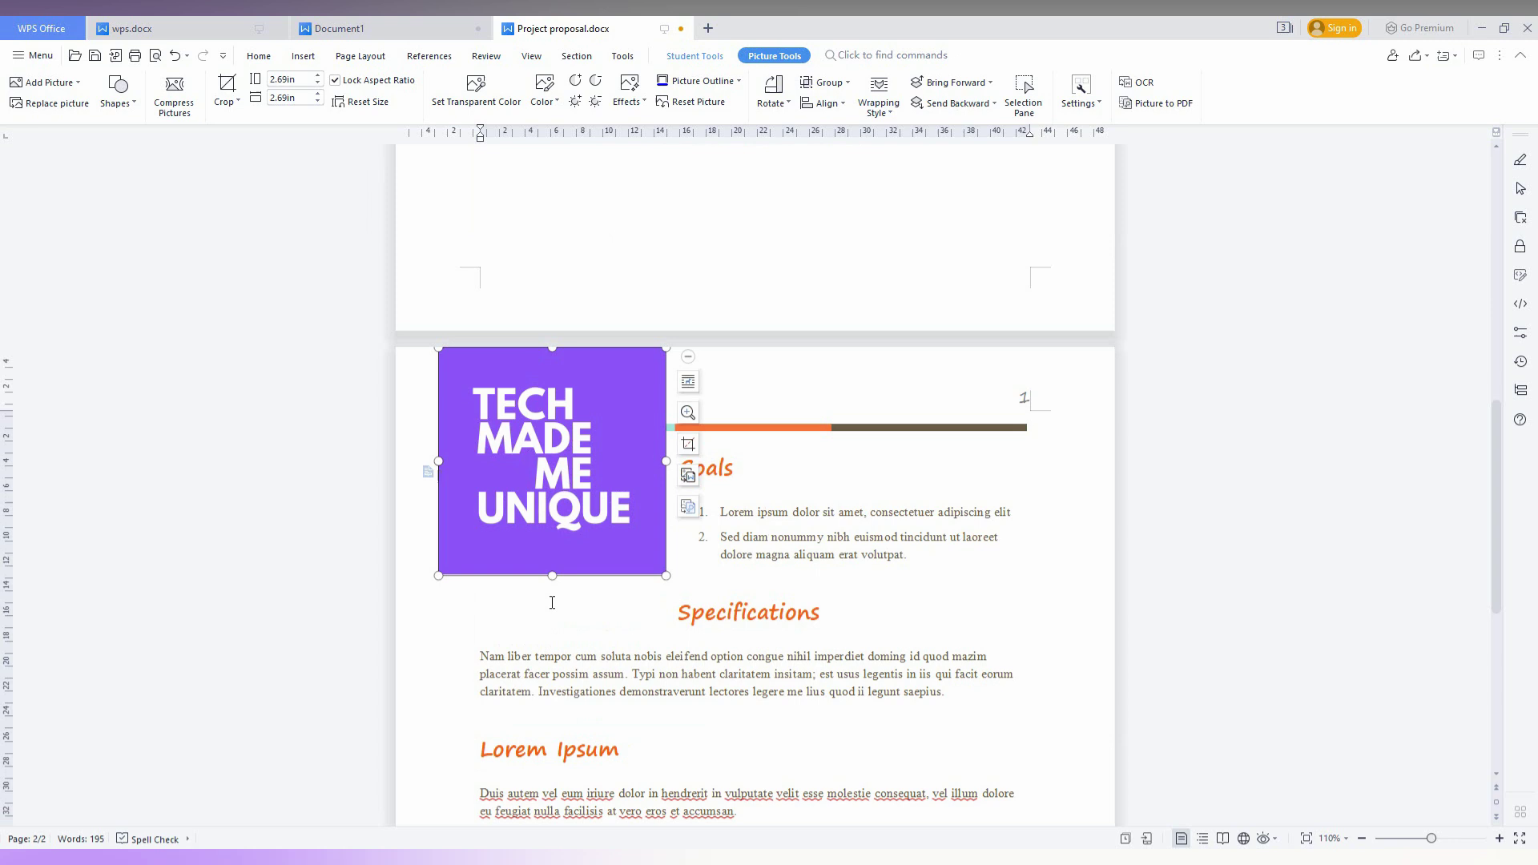
left_click_drag(535, 469, 531, 650)
scroll(576, 295, "up", 1)
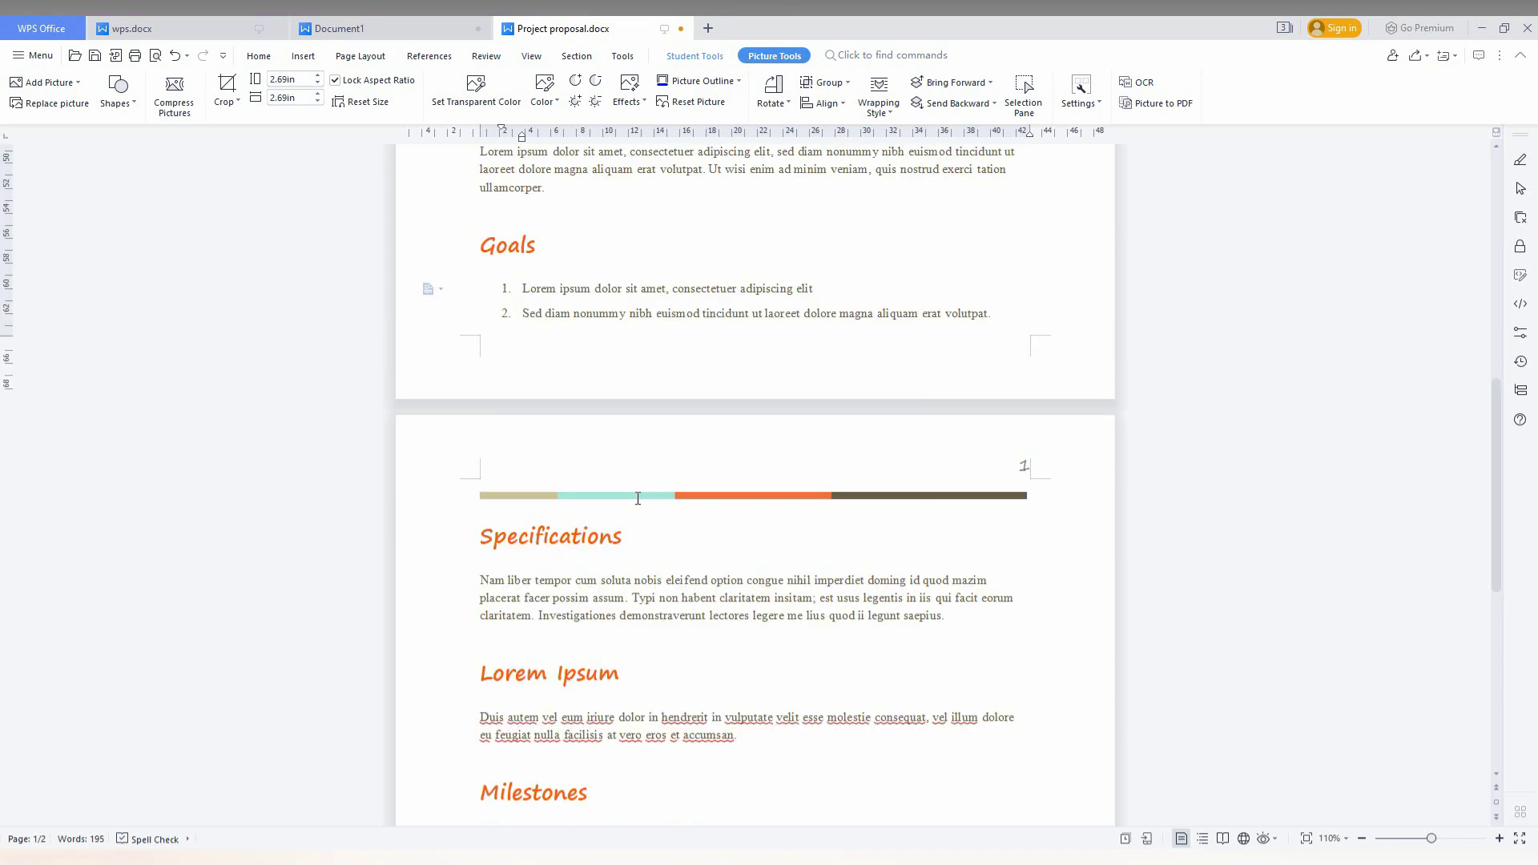
scroll(590, 337, "down", 5)
scroll(613, 421, "up", 4)
scroll(643, 500, "up", 4)
scroll(641, 500, "up", 3)
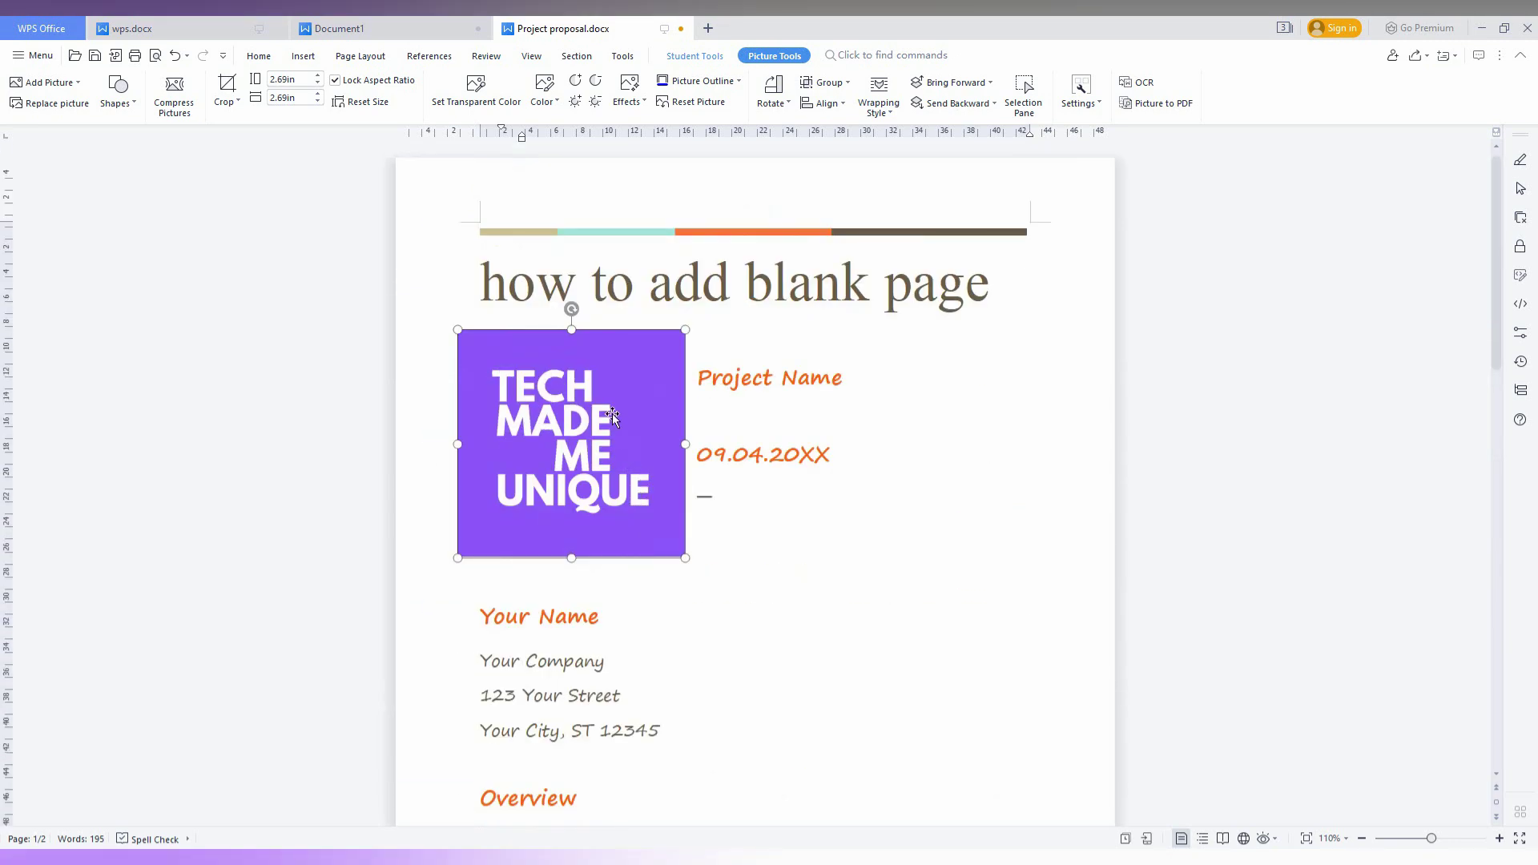
mouse_move(612, 414)
left_mouse_down()
mouse_move(1222, 715)
mouse_move(601, 698)
left_mouse_up()
scroll(607, 355, "down", 3)
left_click_drag(608, 356, 578, 524)
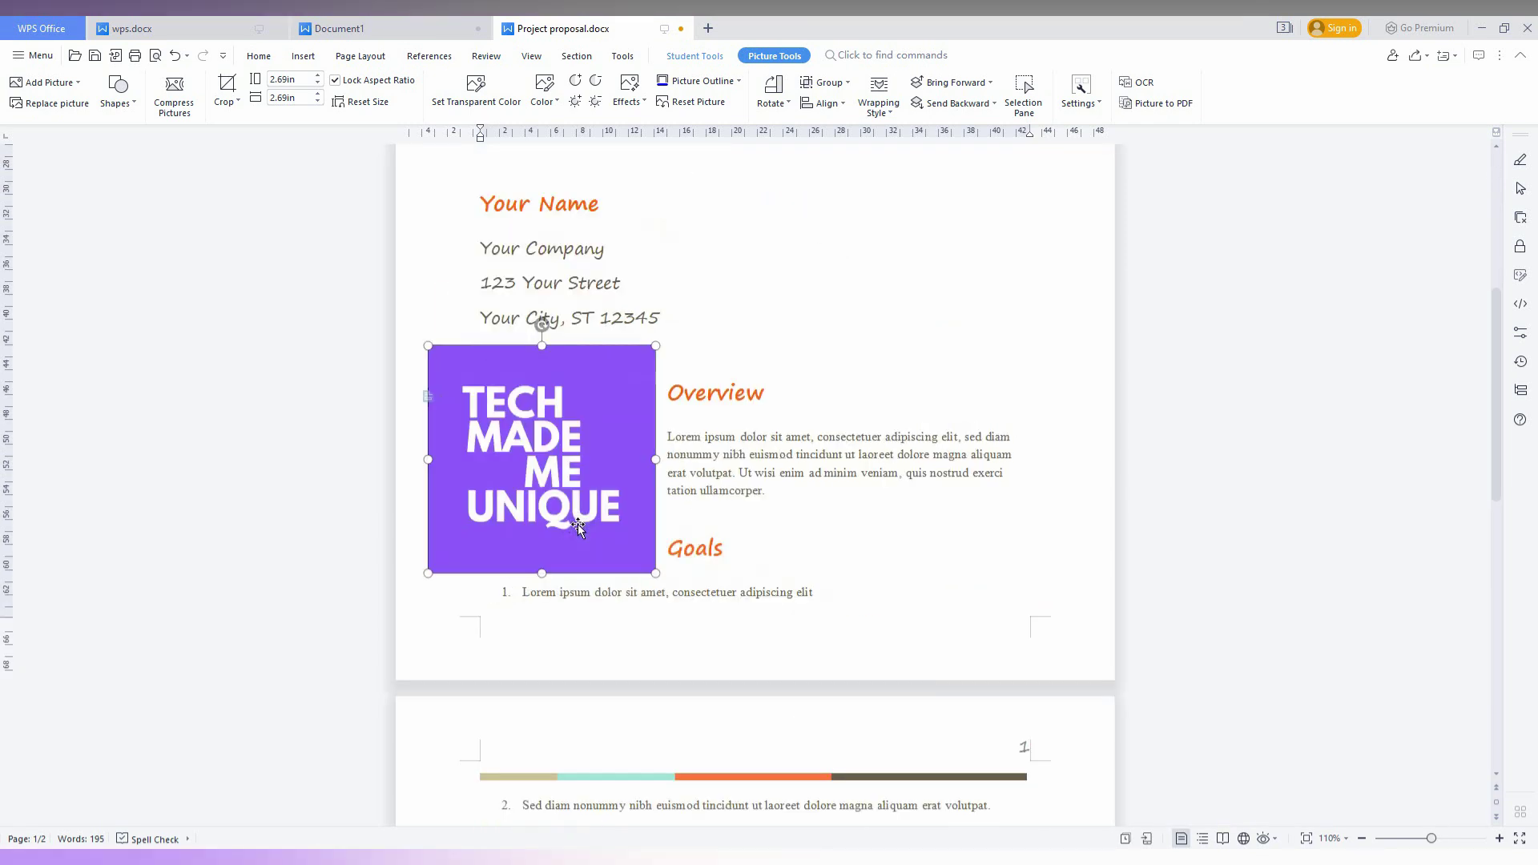
scroll(578, 525, "down", 5)
scroll(578, 283, "up", 1)
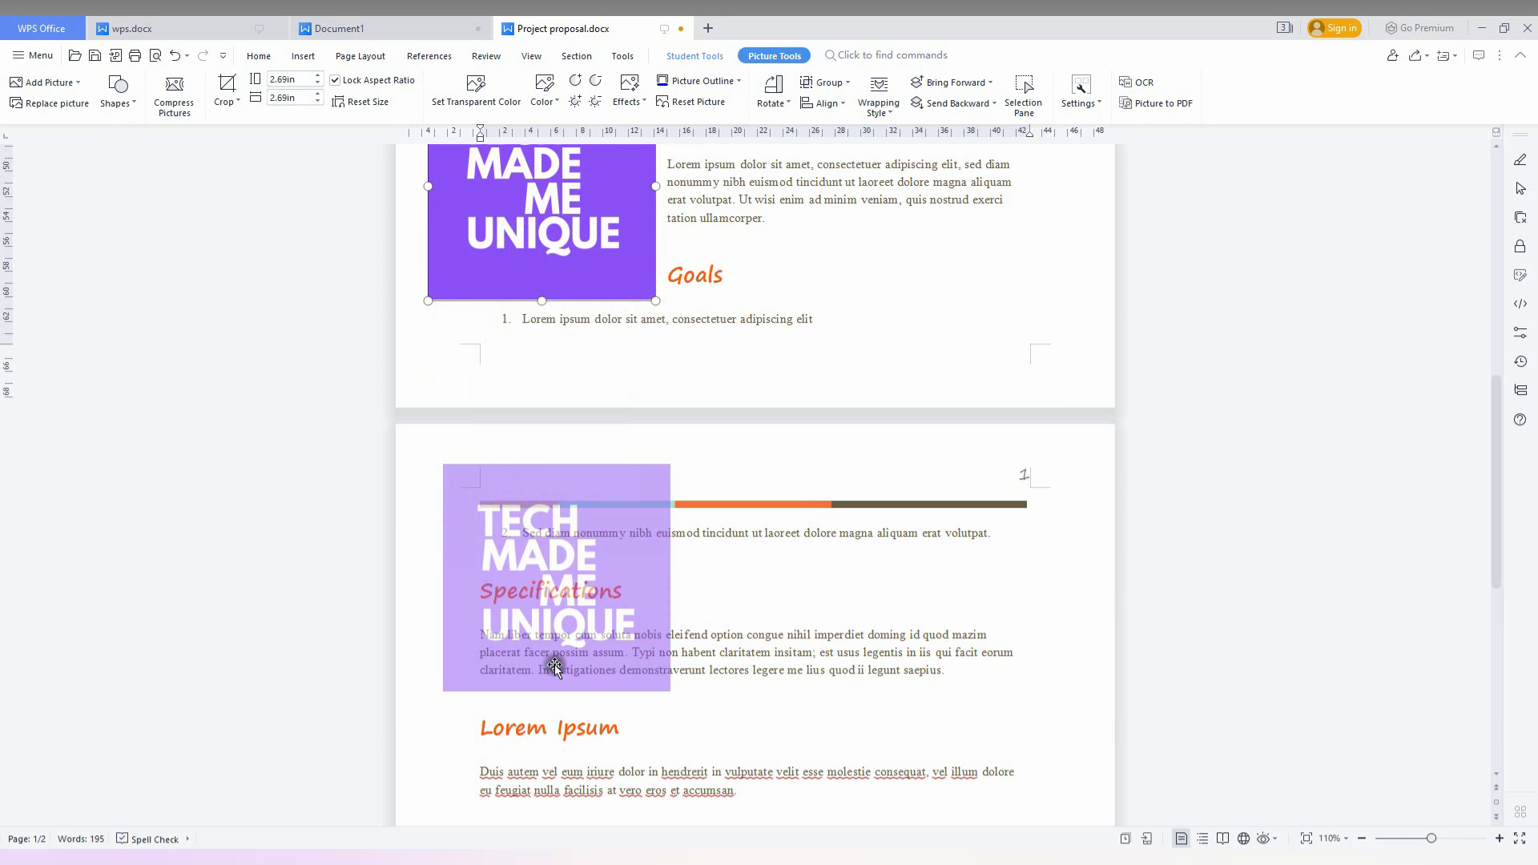
left_click_drag(578, 282, 579, 797)
scroll(615, 647, "down", 3)
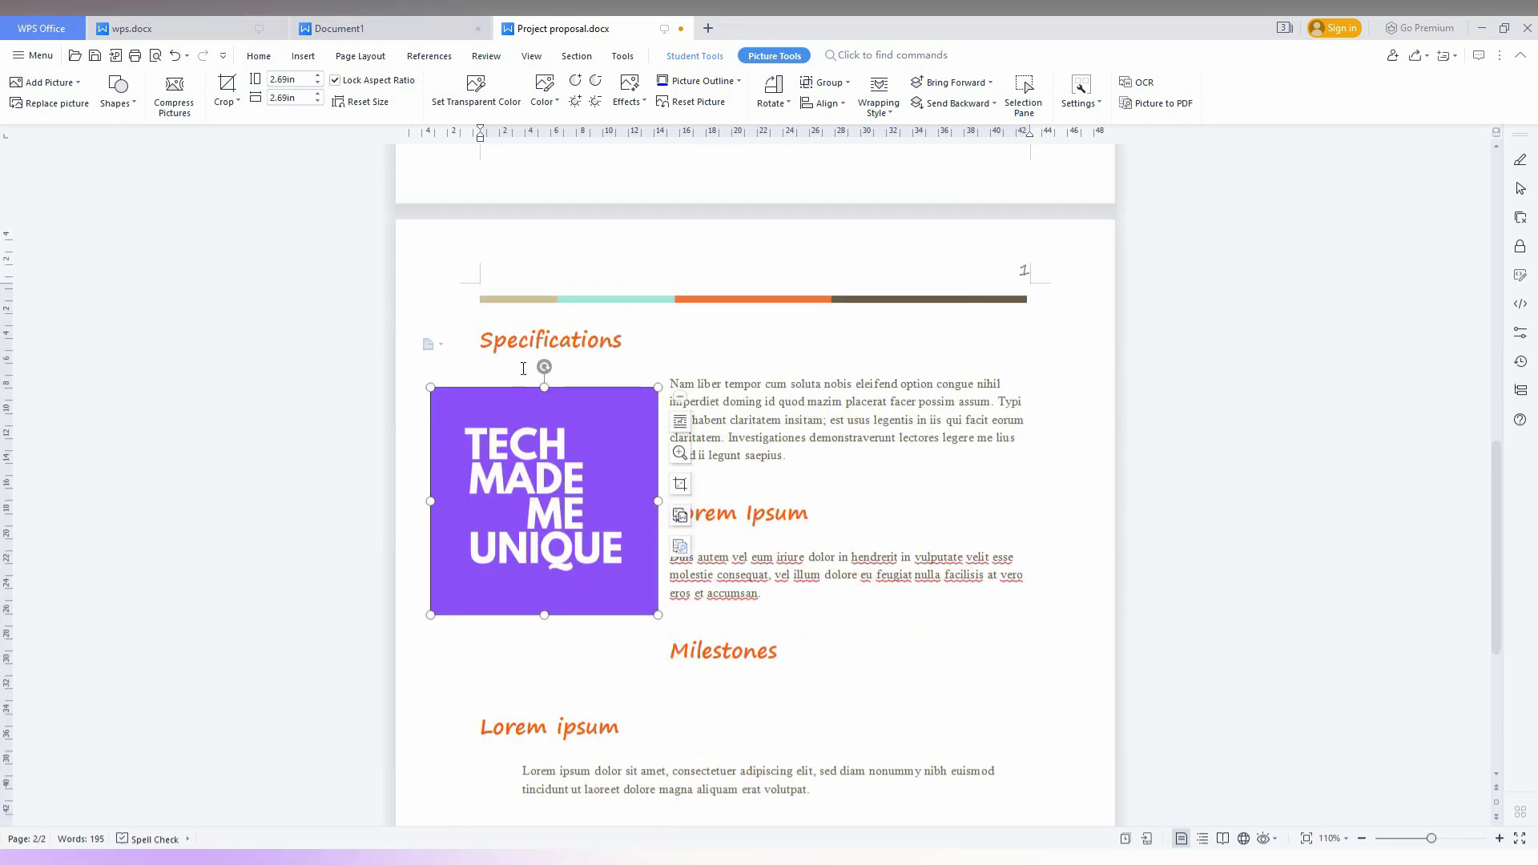
Try Top and Bottom wrapping on the picture, then switch it back to Square.
left_click(681, 421)
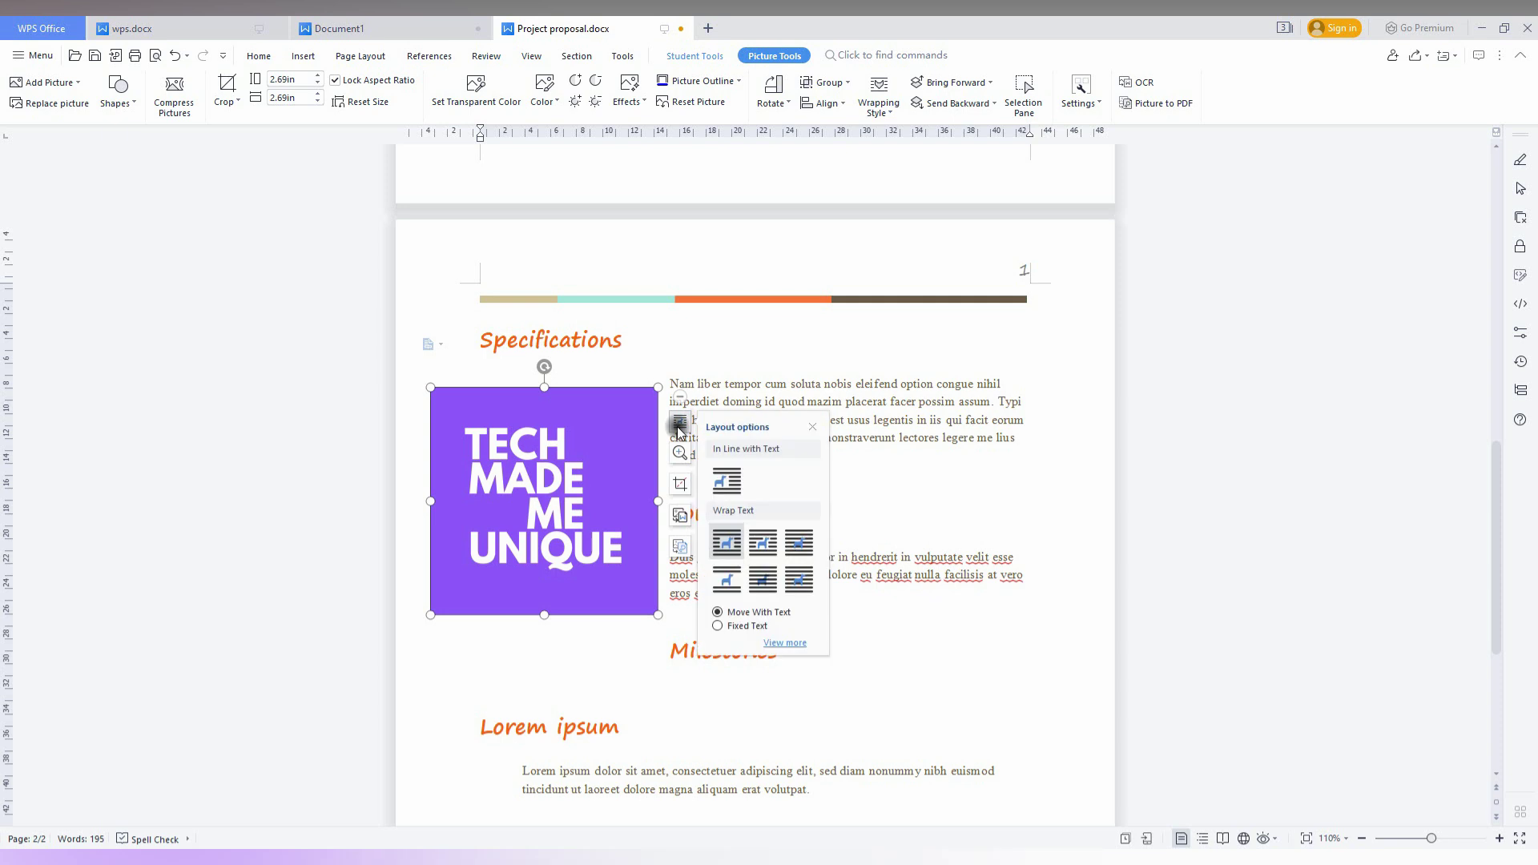
left_click(726, 581)
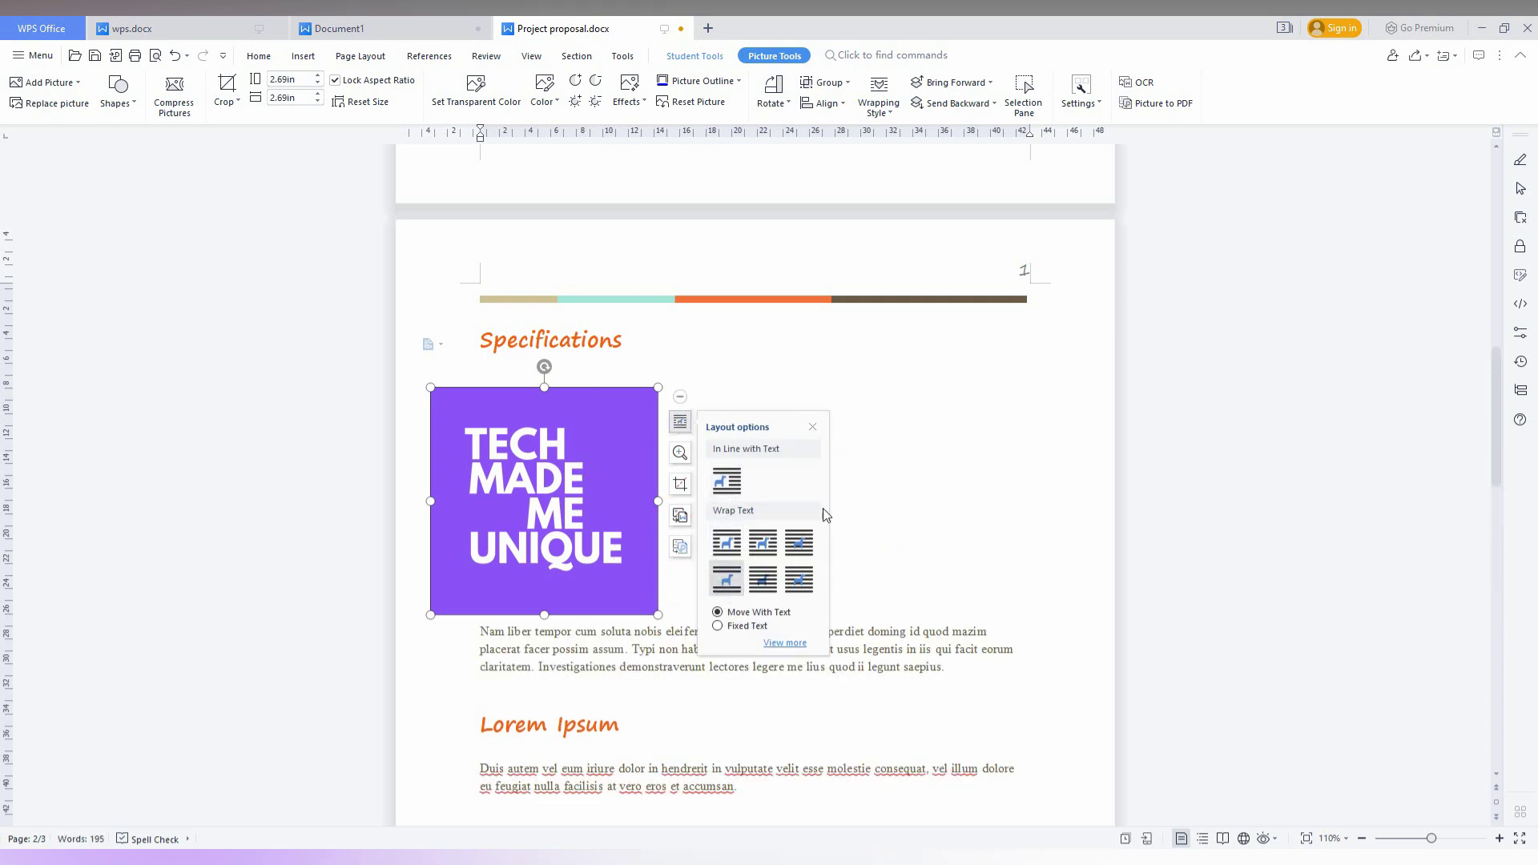
left_click(742, 541)
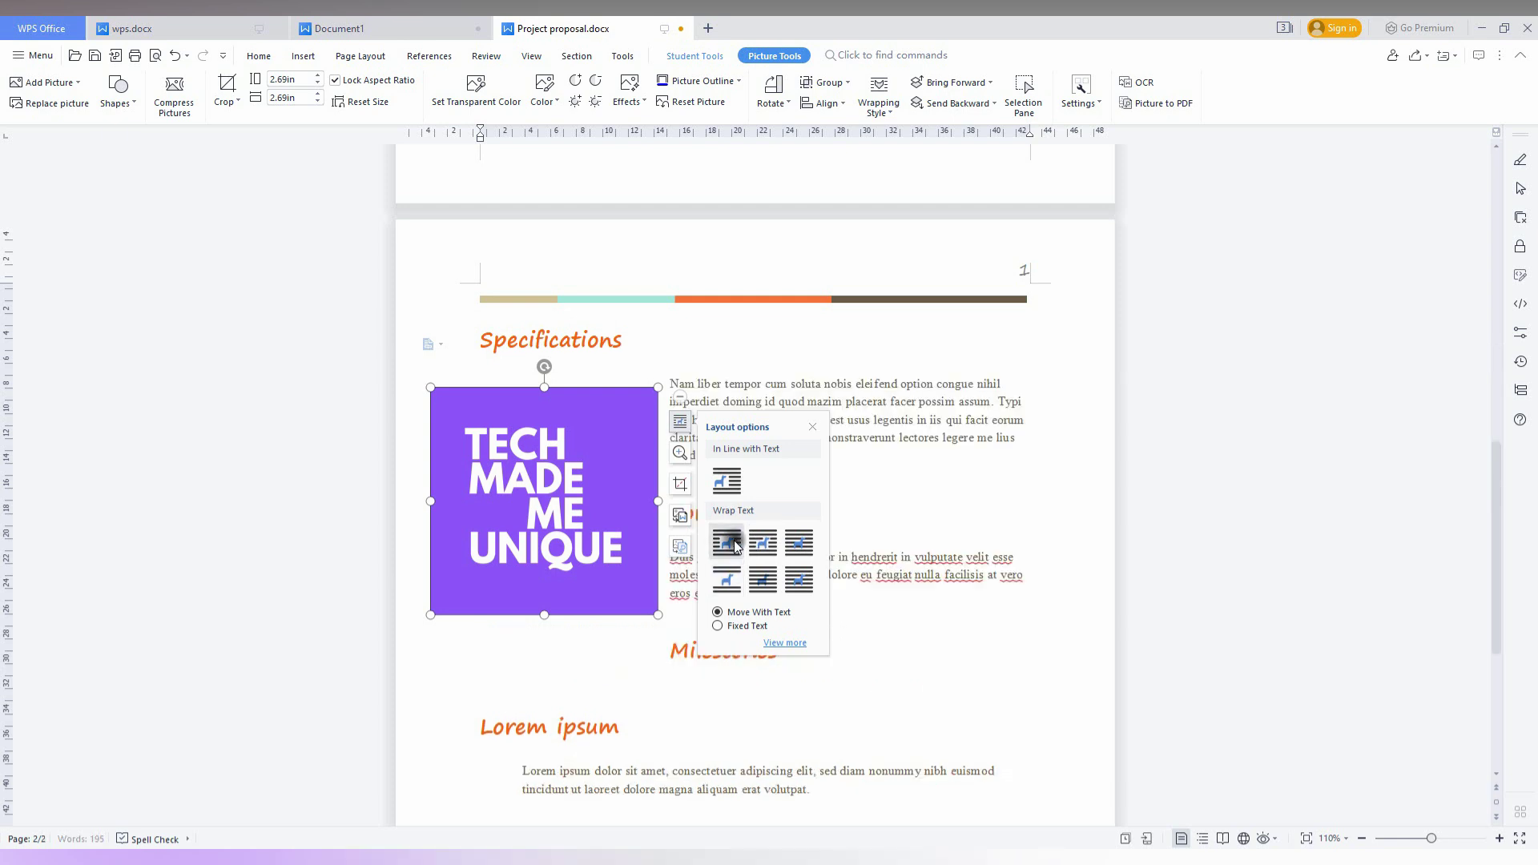
left_click(889, 624)
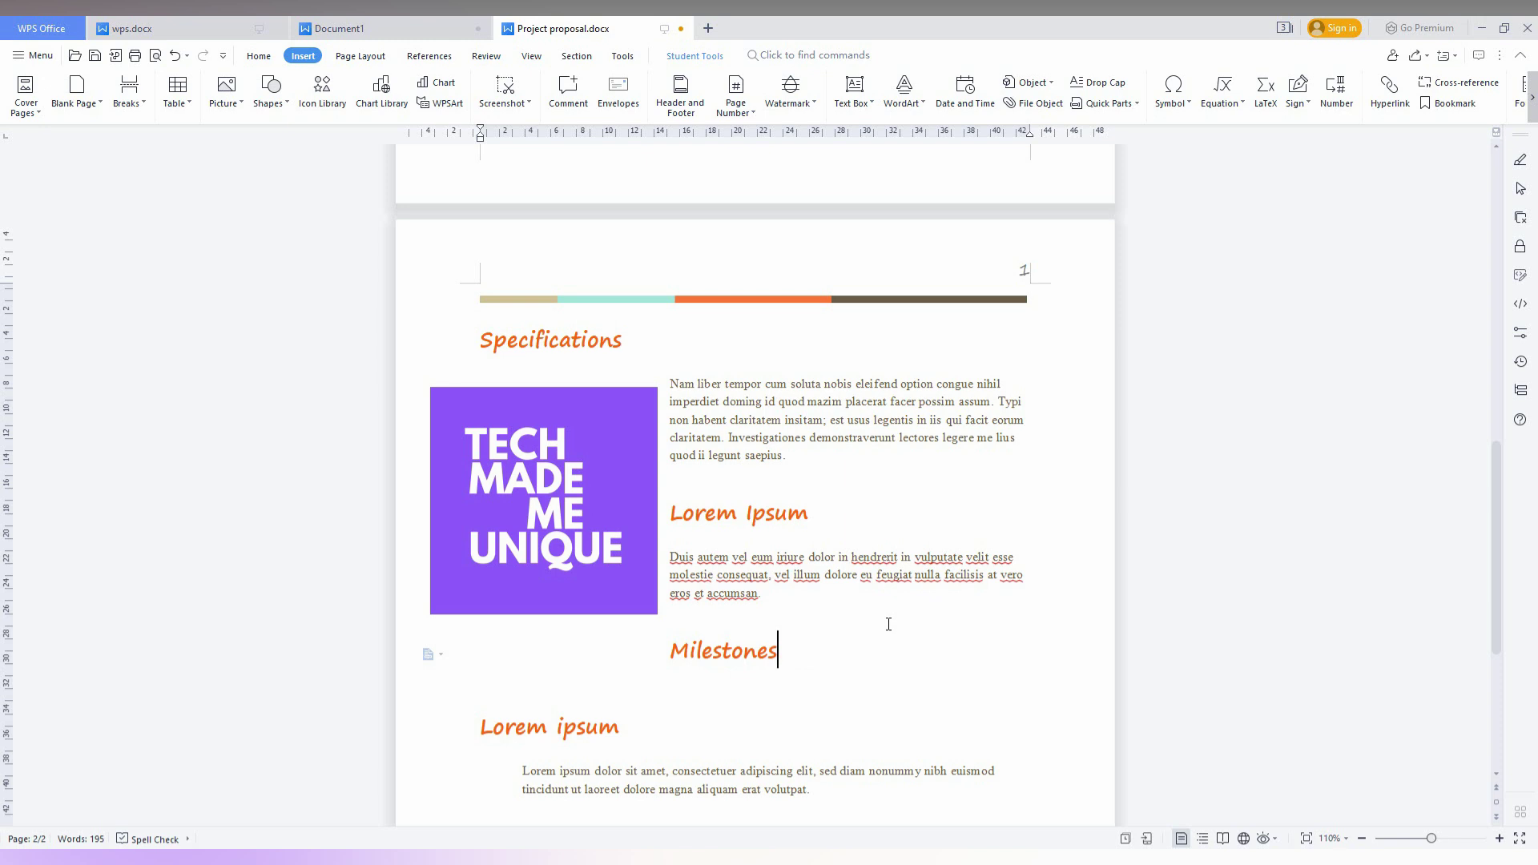
scroll(888, 624, "up", 5)
scroll(888, 624, "down", 6)
scroll(888, 624, "down", 4)
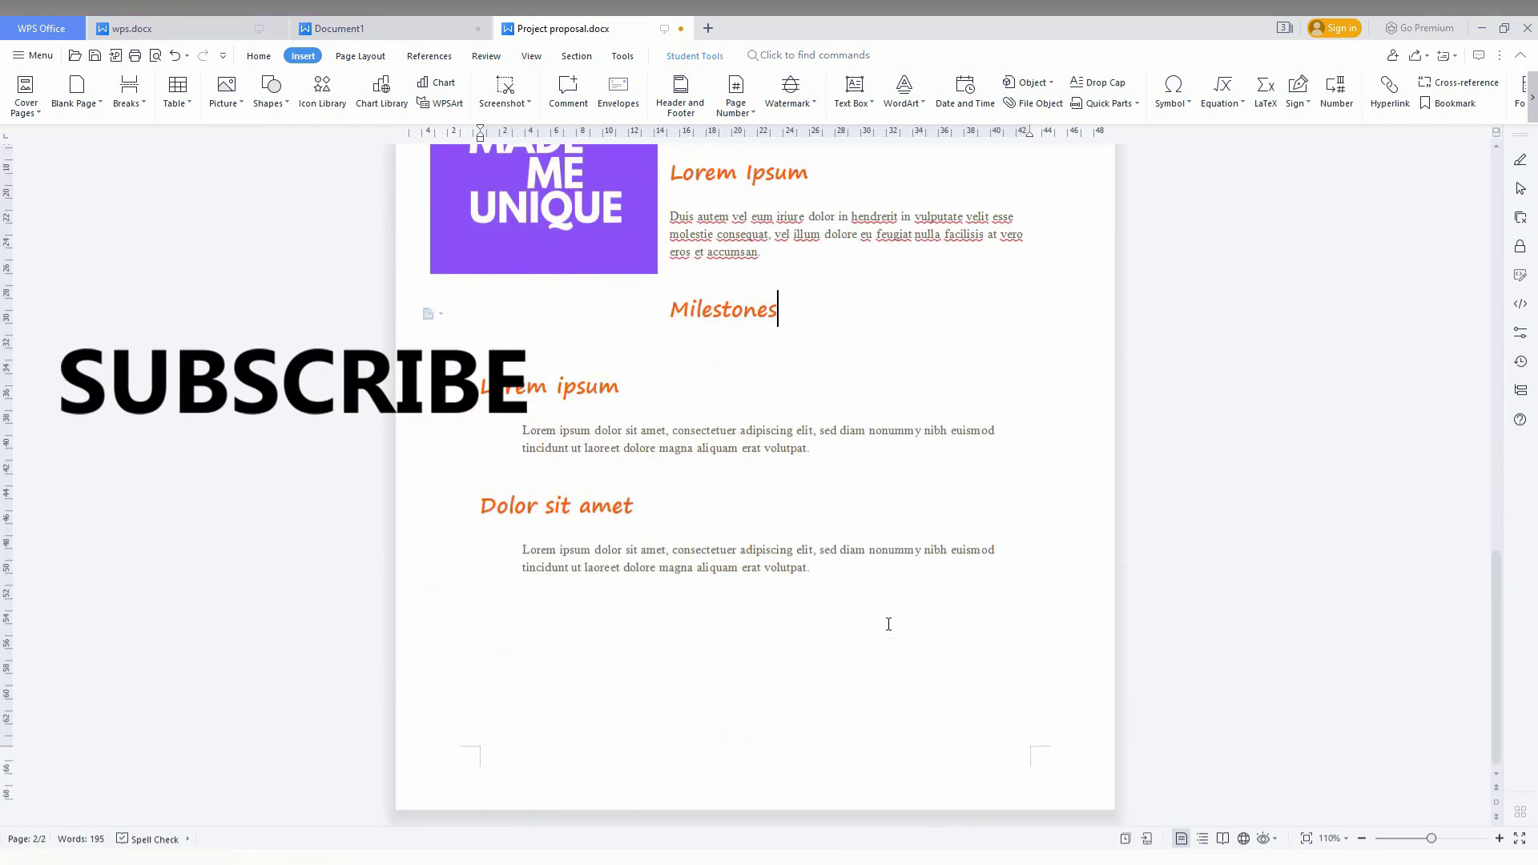
scroll(889, 624, "up", 2)
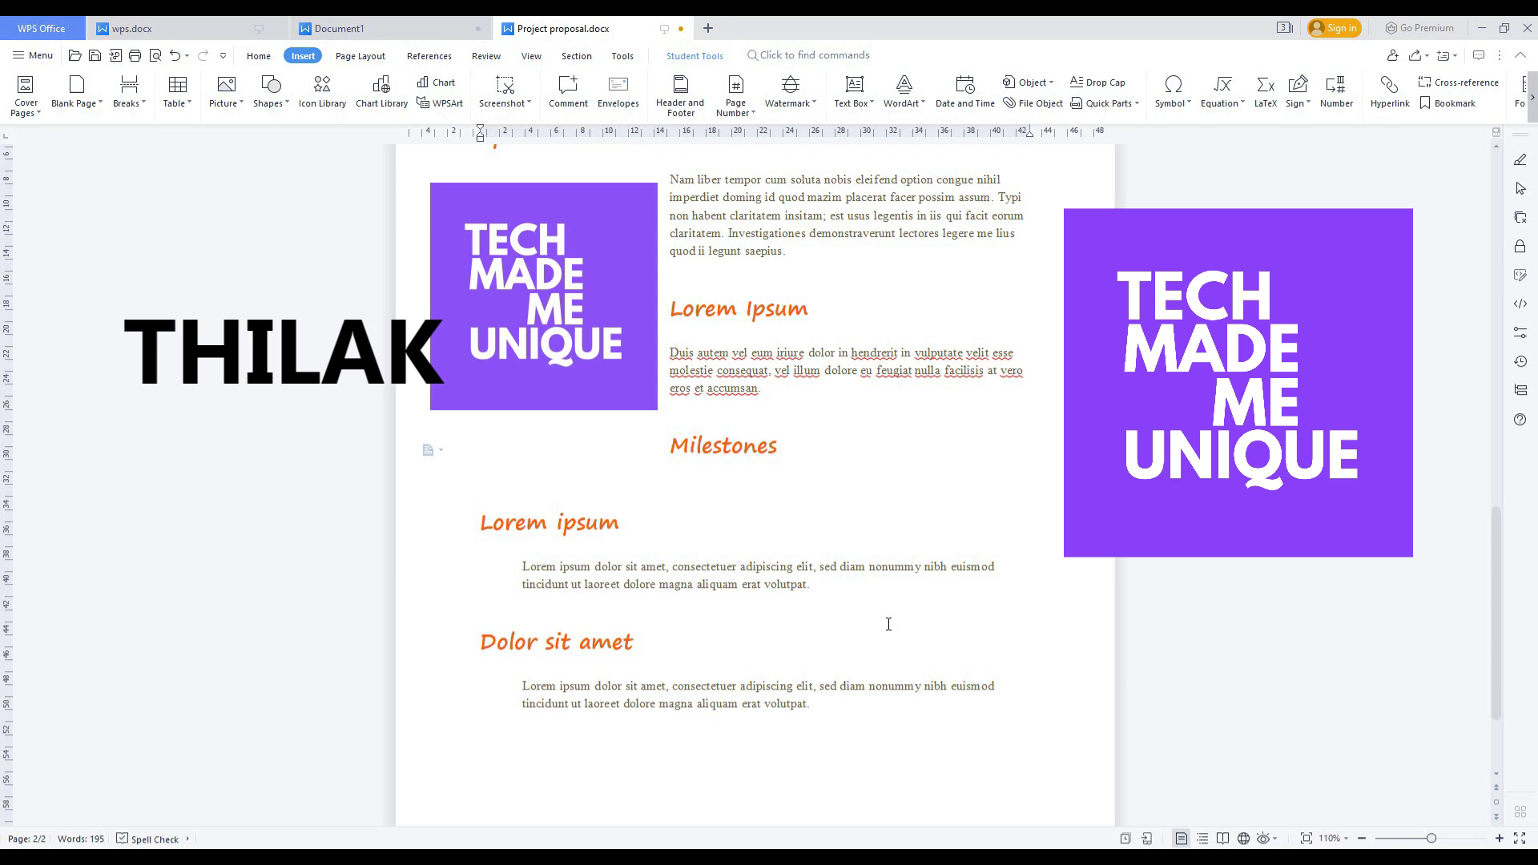